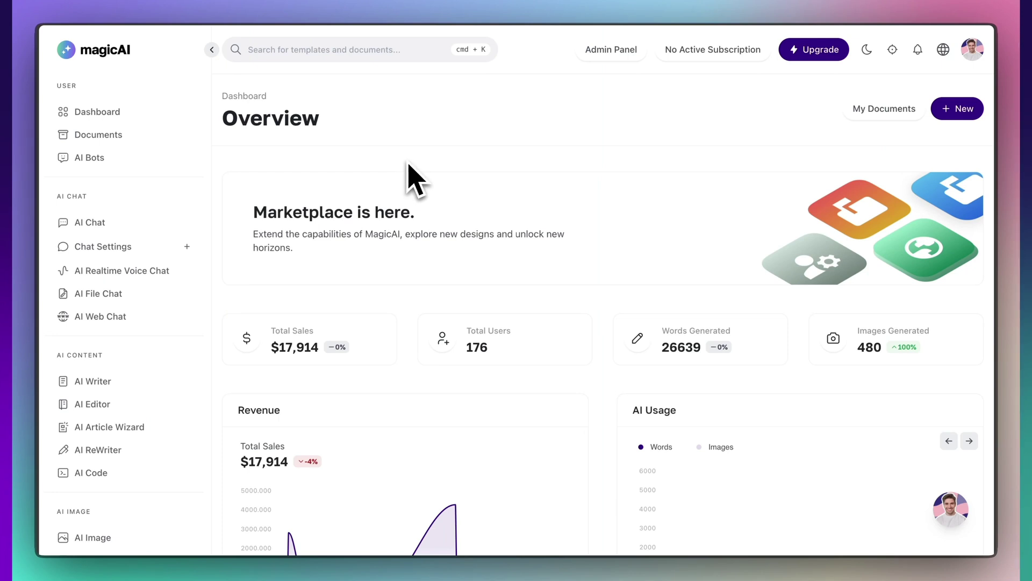
scroll(165, 355, down, 5)
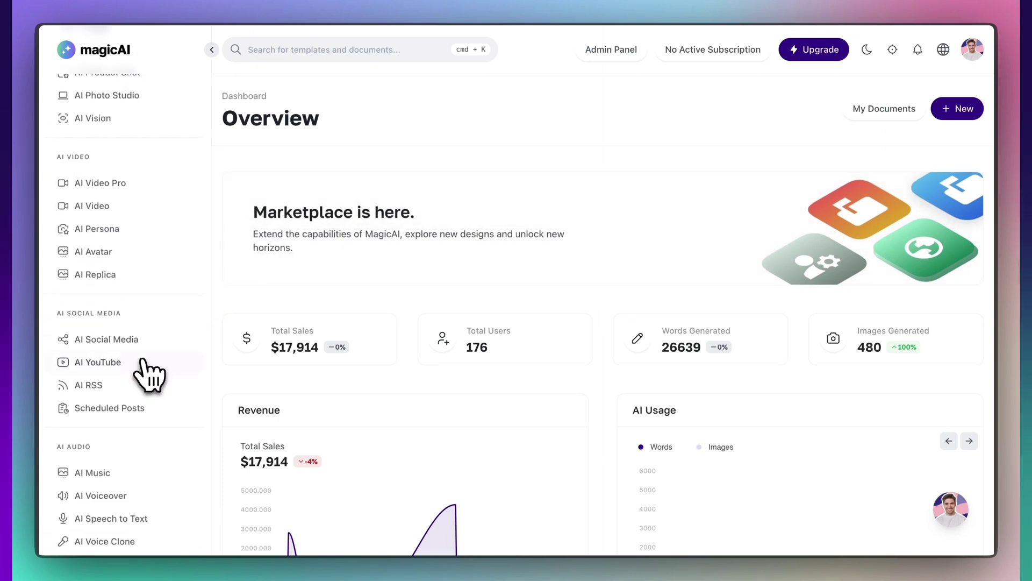
scroll(150, 374, down, 10)
scroll(150, 374, down, 3)
scroll(150, 374, down, 2)
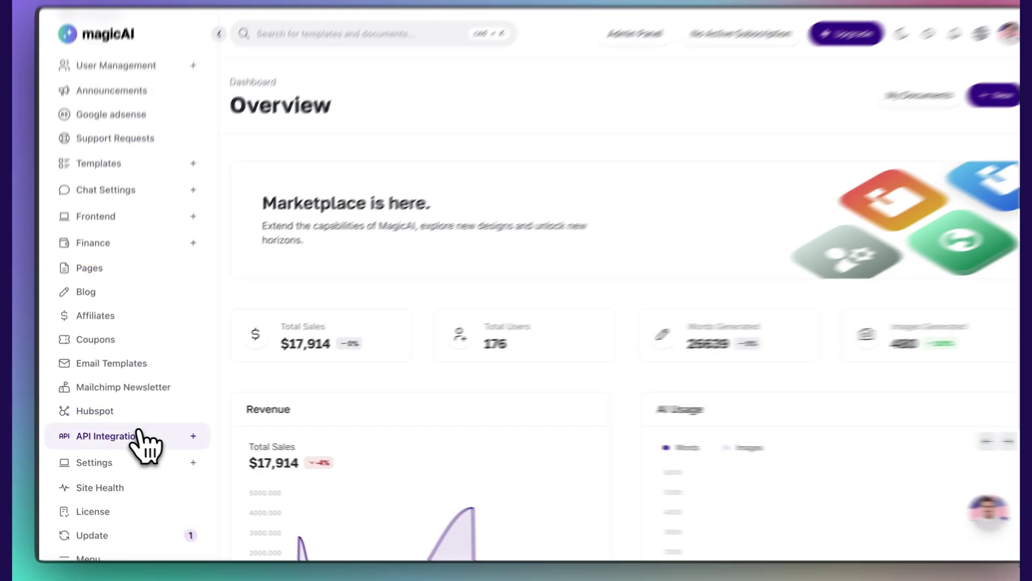
- Open the Deepseek settings page from the API Integration section of the sidebar
click(139, 436)
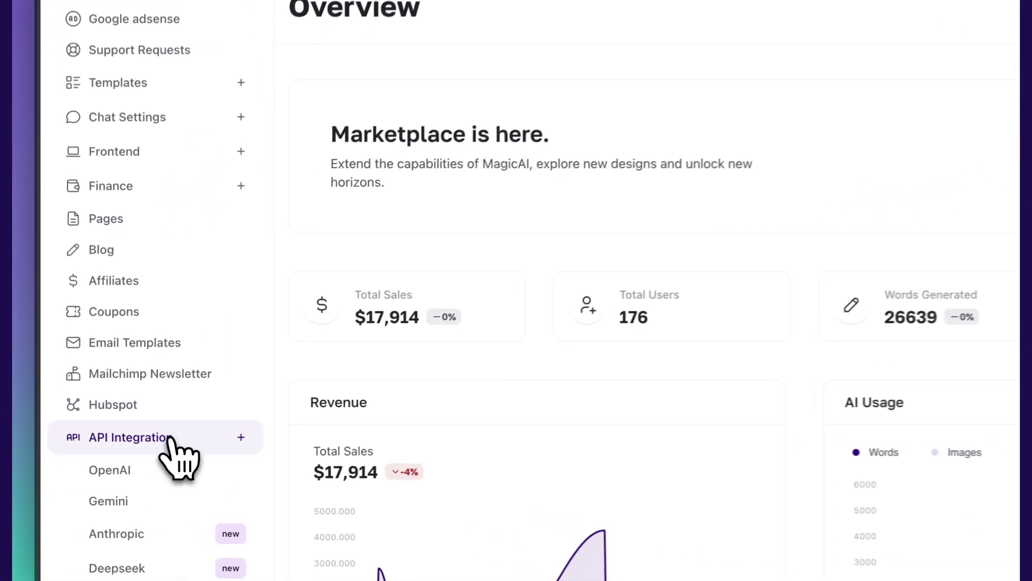
scroll(171, 445, down, 3)
scroll(173, 445, down, 2)
scroll(173, 403, down, 2)
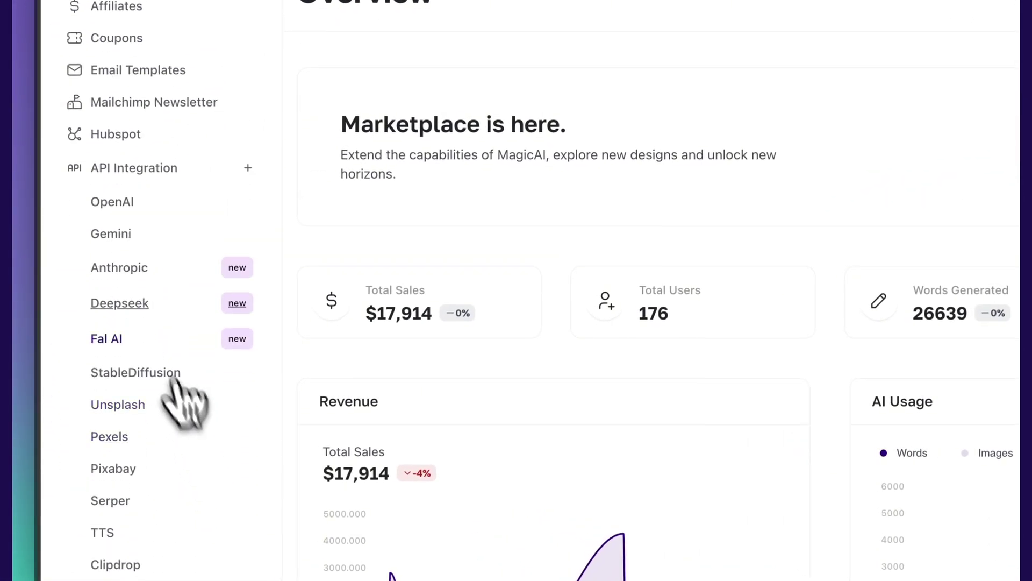
click(130, 308)
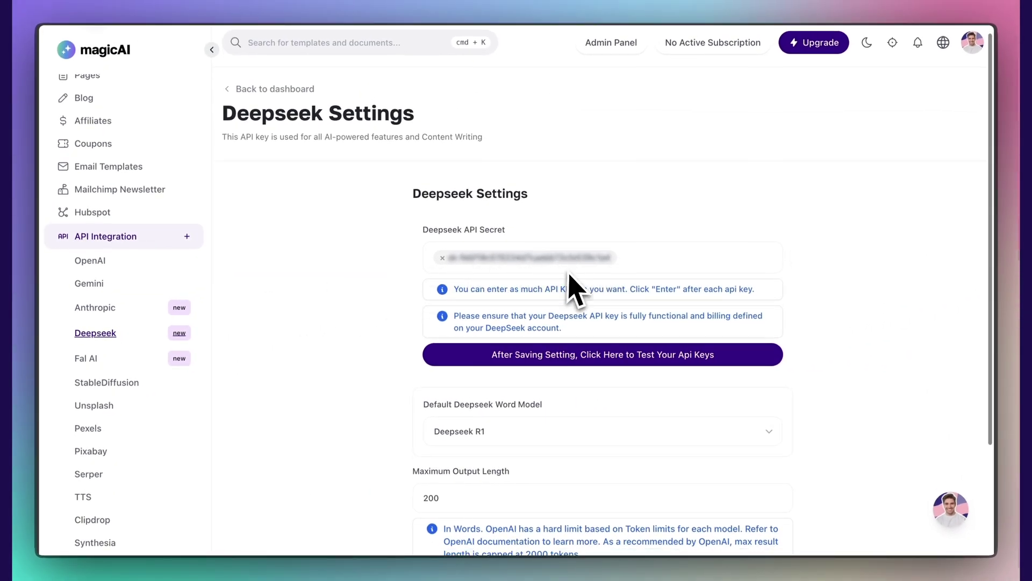
scroll(571, 288, down, 3)
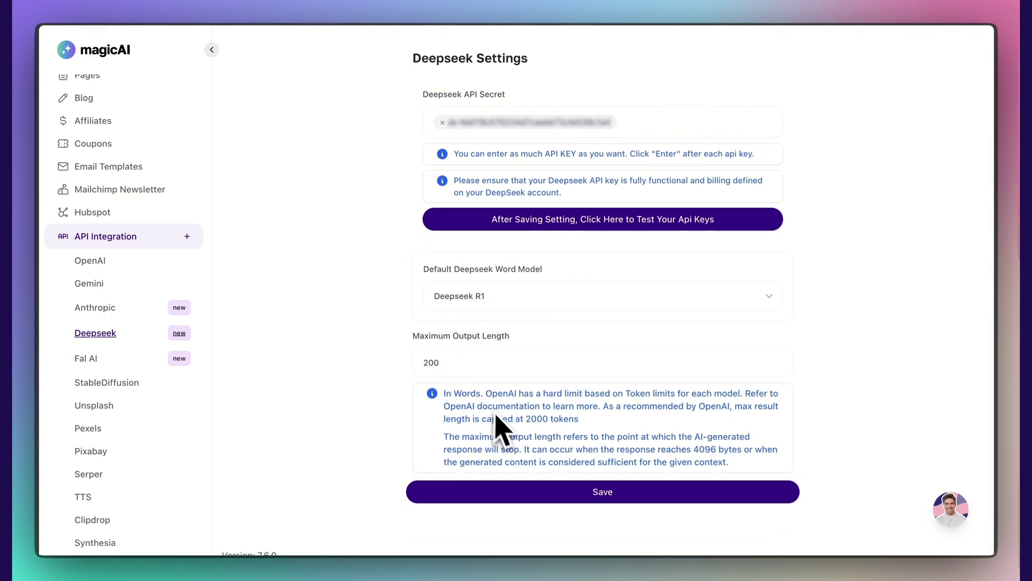
- Save the Deepseek API key settings and go to Settings > General Settings
click(606, 499)
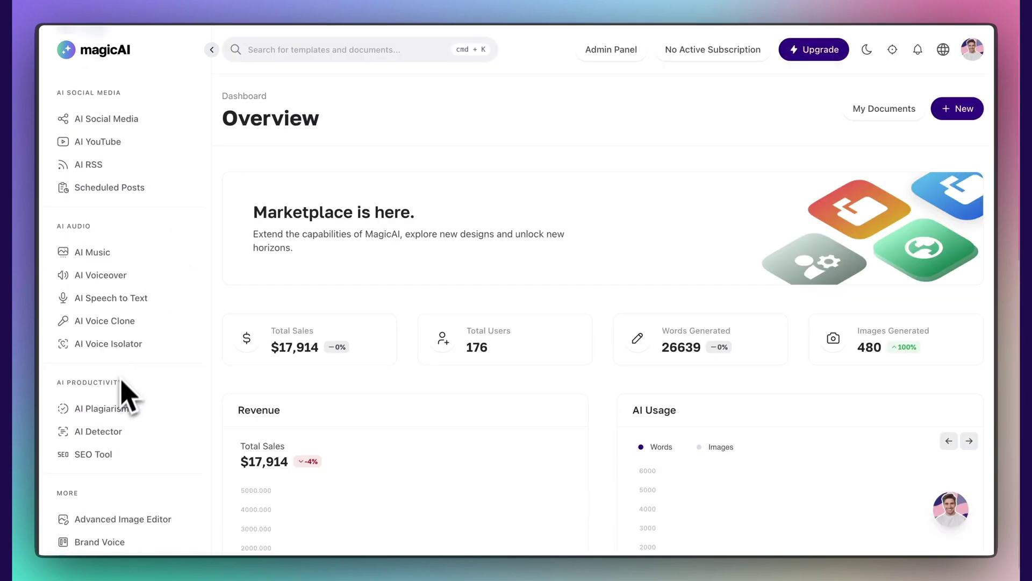
scroll(123, 394, down, 5)
scroll(122, 393, down, 4)
scroll(123, 394, up, 2)
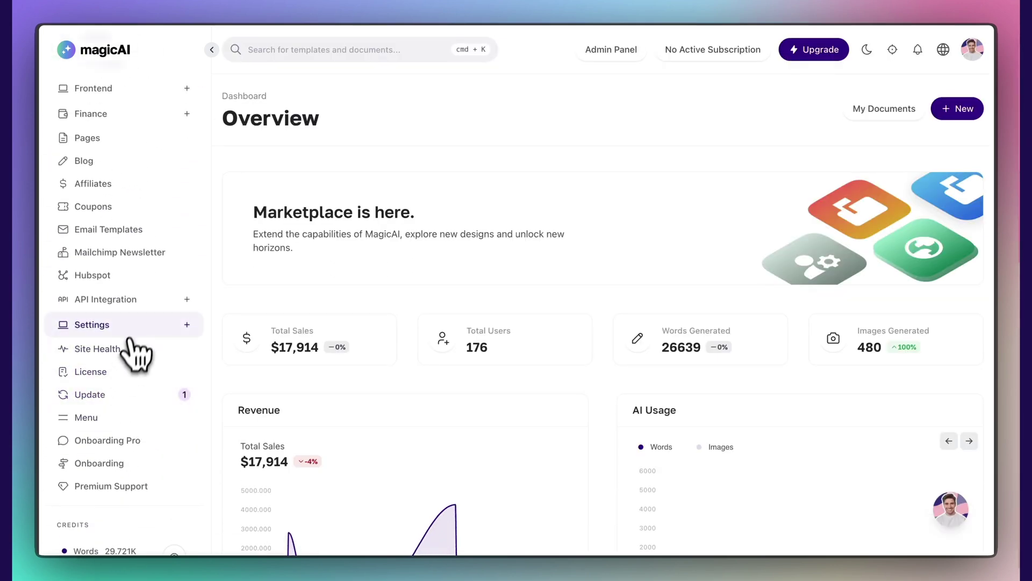
click(129, 327)
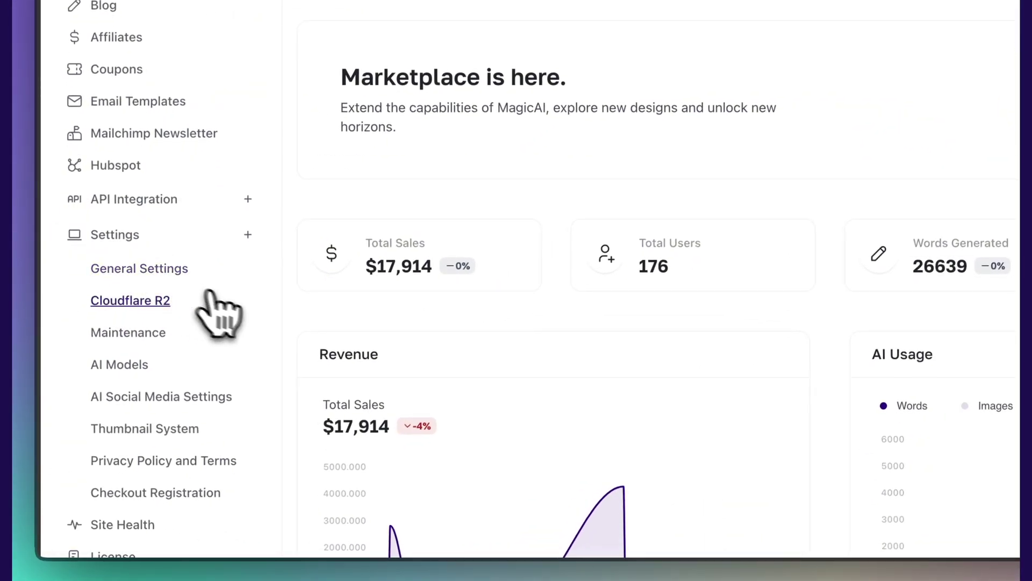
click(138, 268)
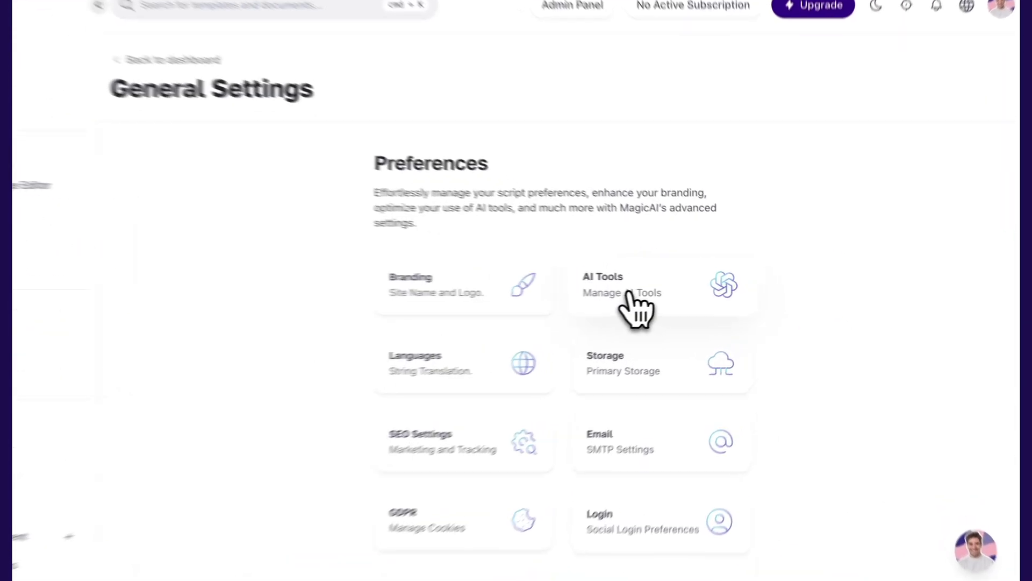
- Set Deepseek as the default AI engine in AI Tools settings and save
click(632, 300)
click(494, 230)
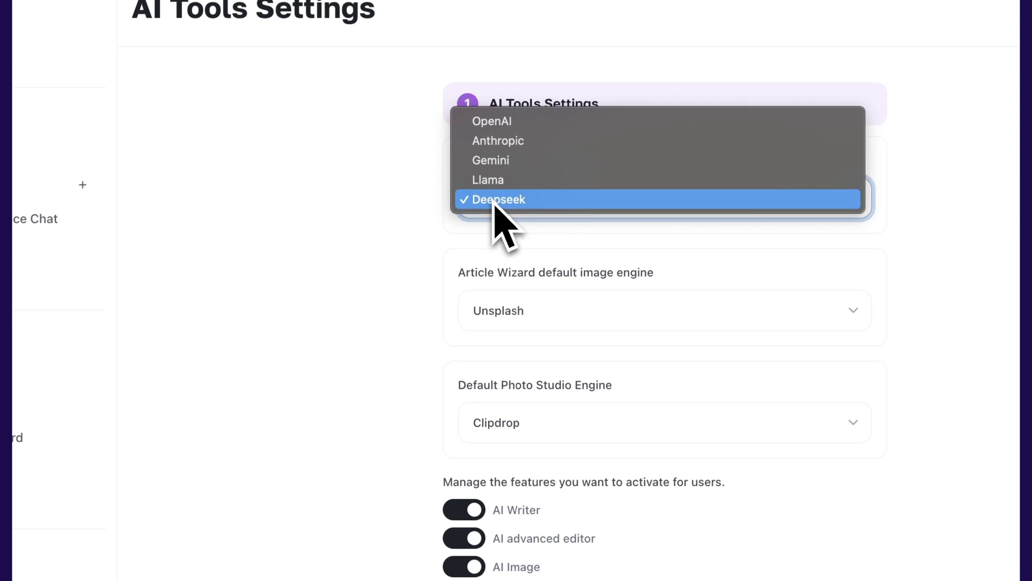
click(494, 201)
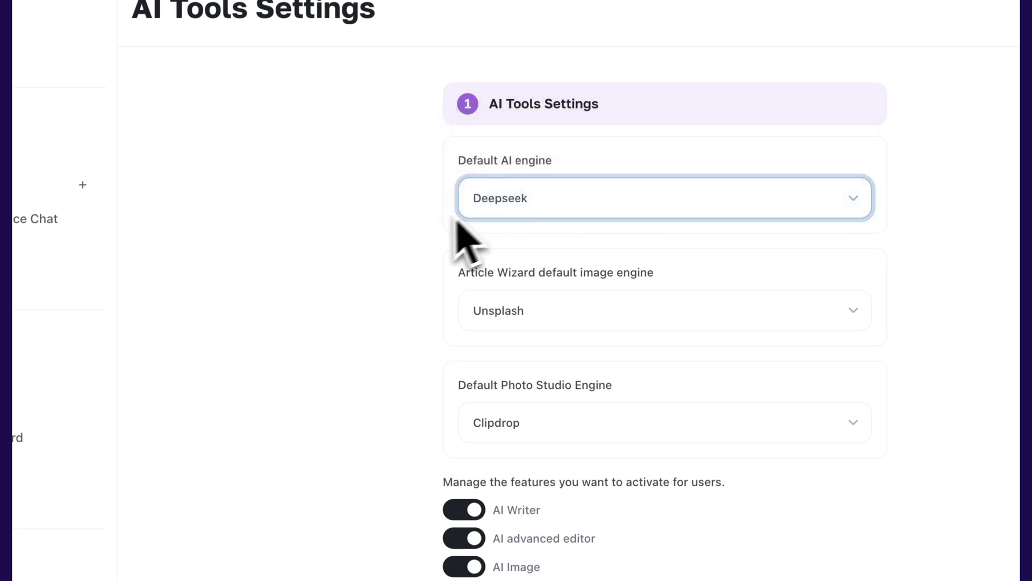
scroll(428, 242, down, 3)
scroll(428, 242, down, 5)
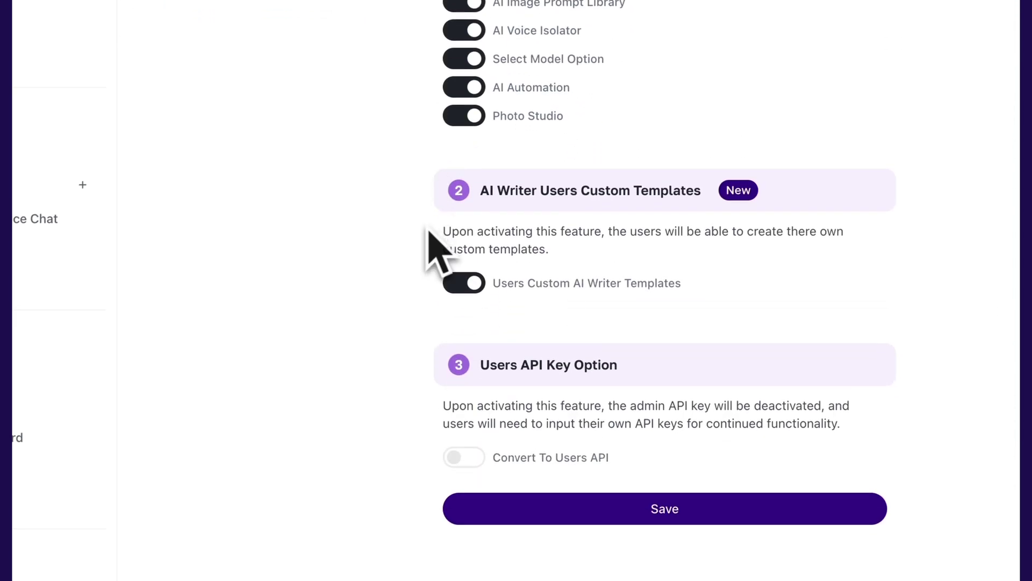
click(663, 516)
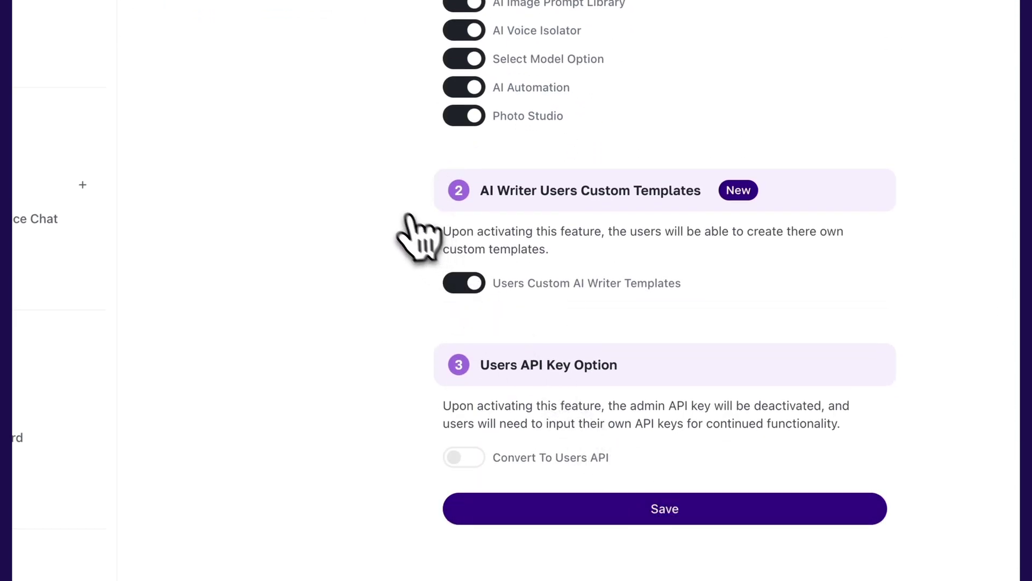
click(136, 232)
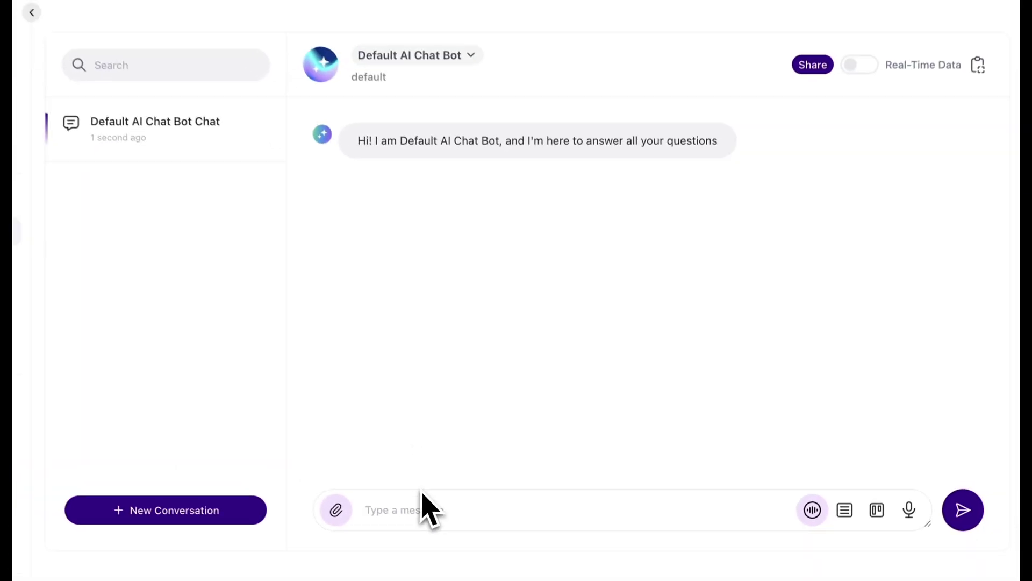
- Send the chat bot a test question asking whether it is the Deepseek model
click(424, 506)
text(Hi there, are you Deep)
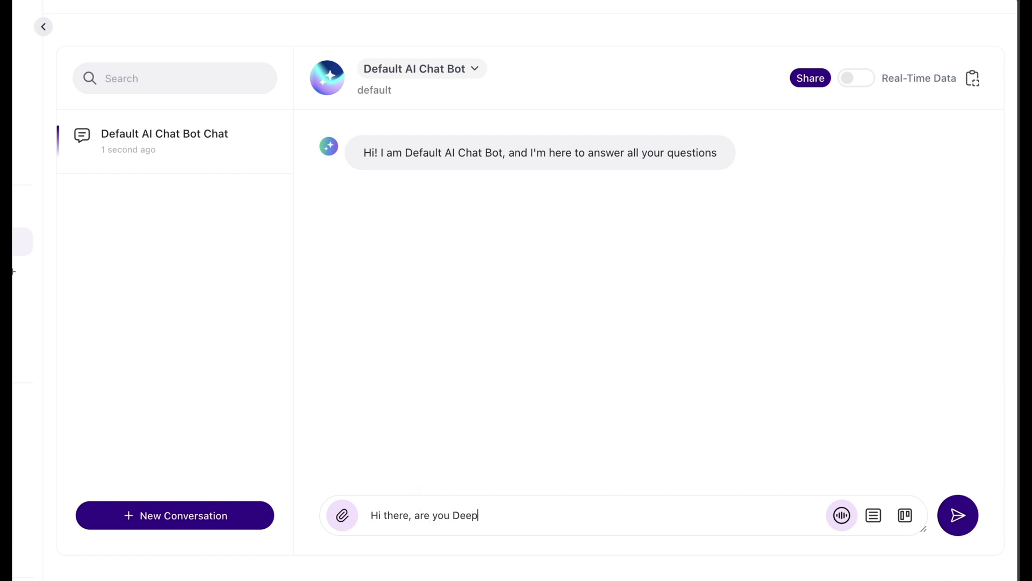
text(?)
key(Return)
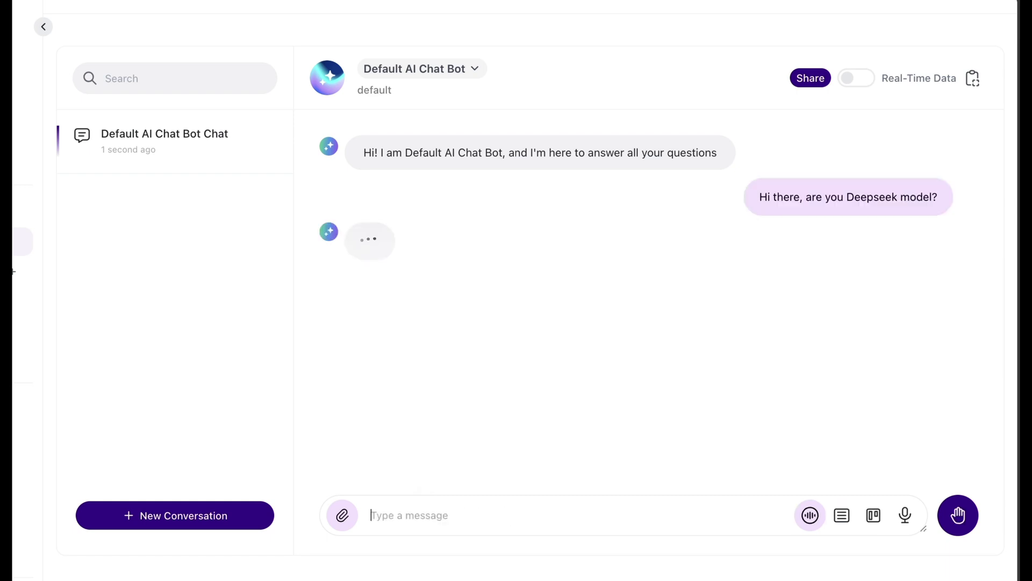